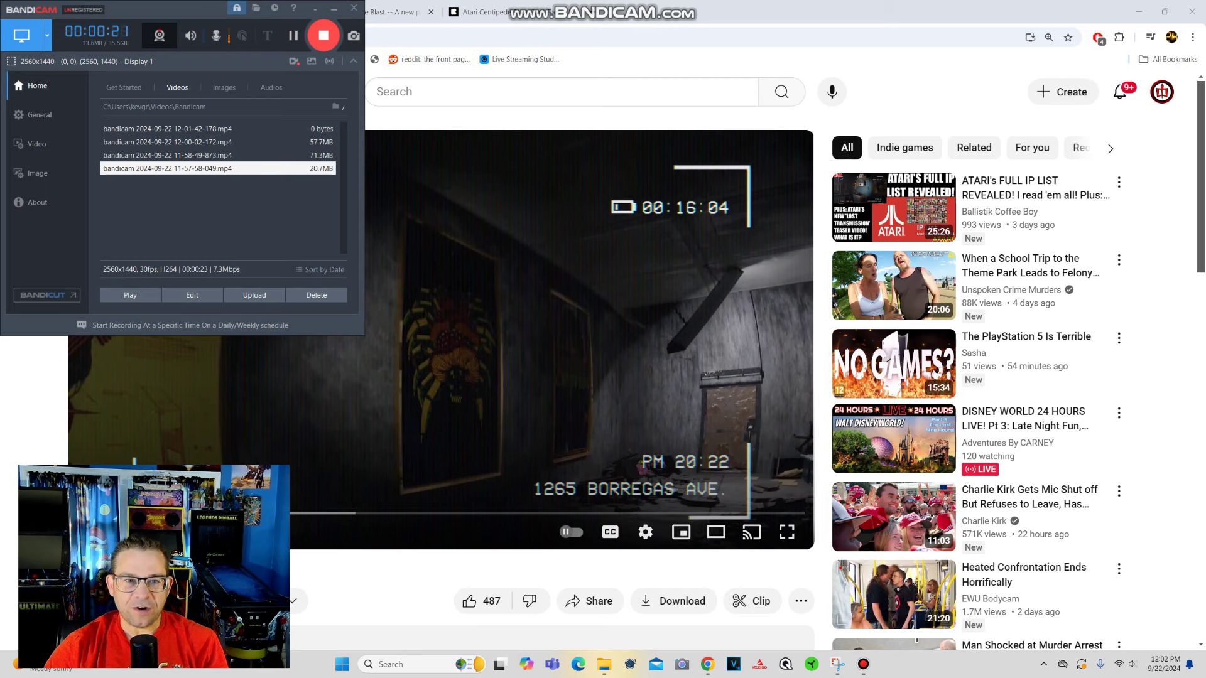
- Minimize the Bandicam recorder to reveal the Lost Atari transmission video page
left_click(335, 8)
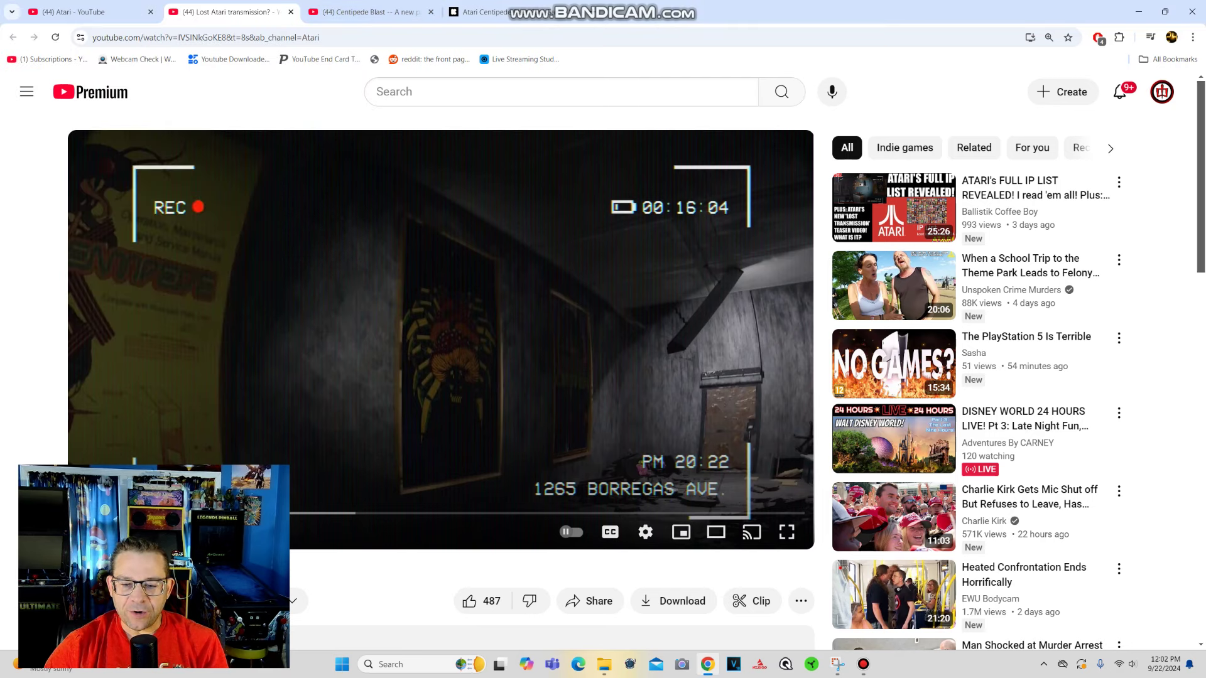
- Watch the Lost Atari transmission teaser full screen, then switch to the Centipede Blast tab
left_click(787, 533)
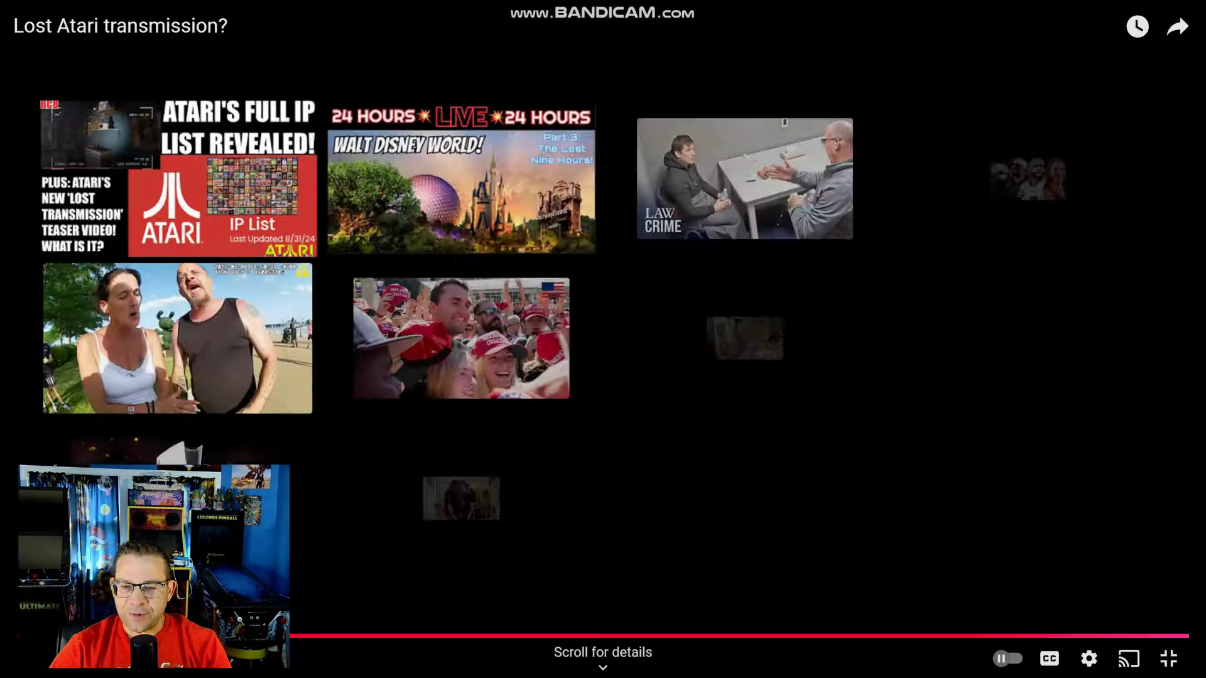
key("Escape")
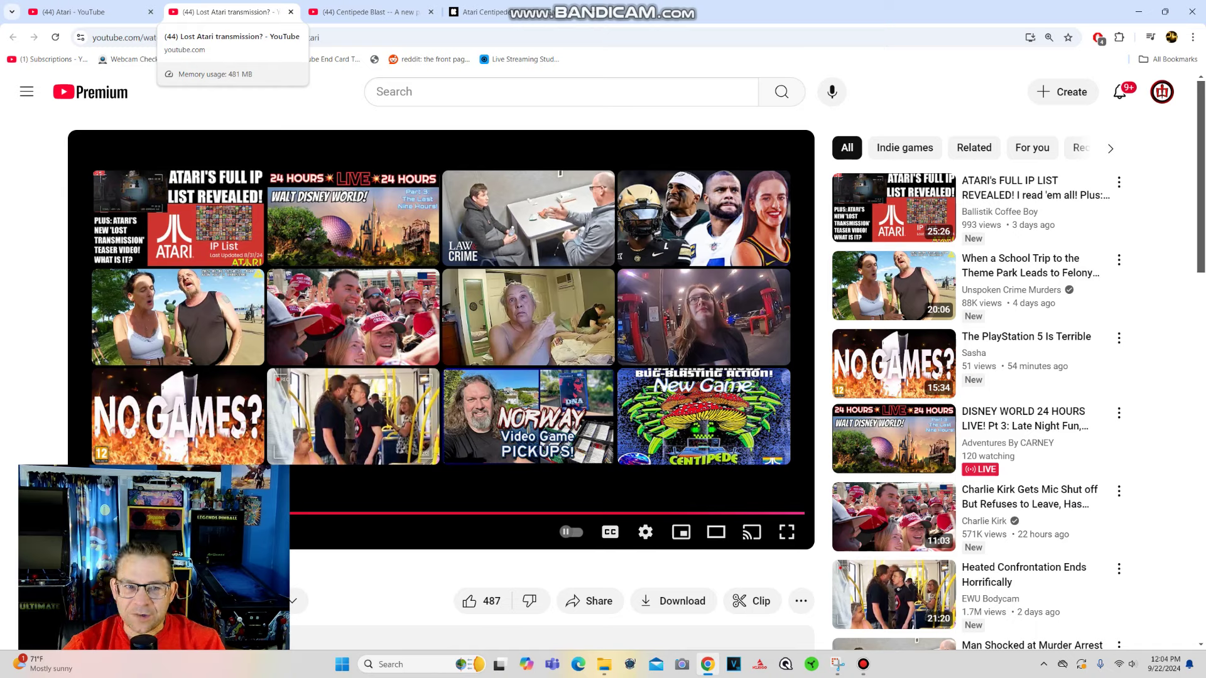
left_click(368, 11)
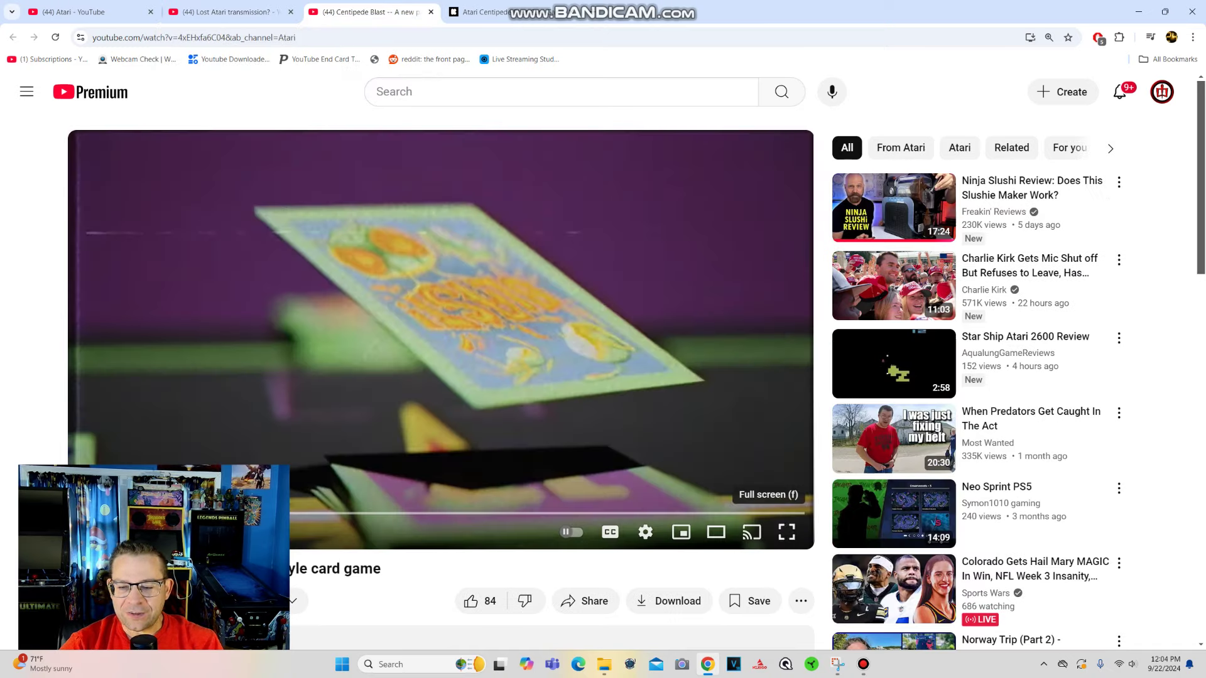
- Play the Centipede Blast video full screen
left_click(787, 533)
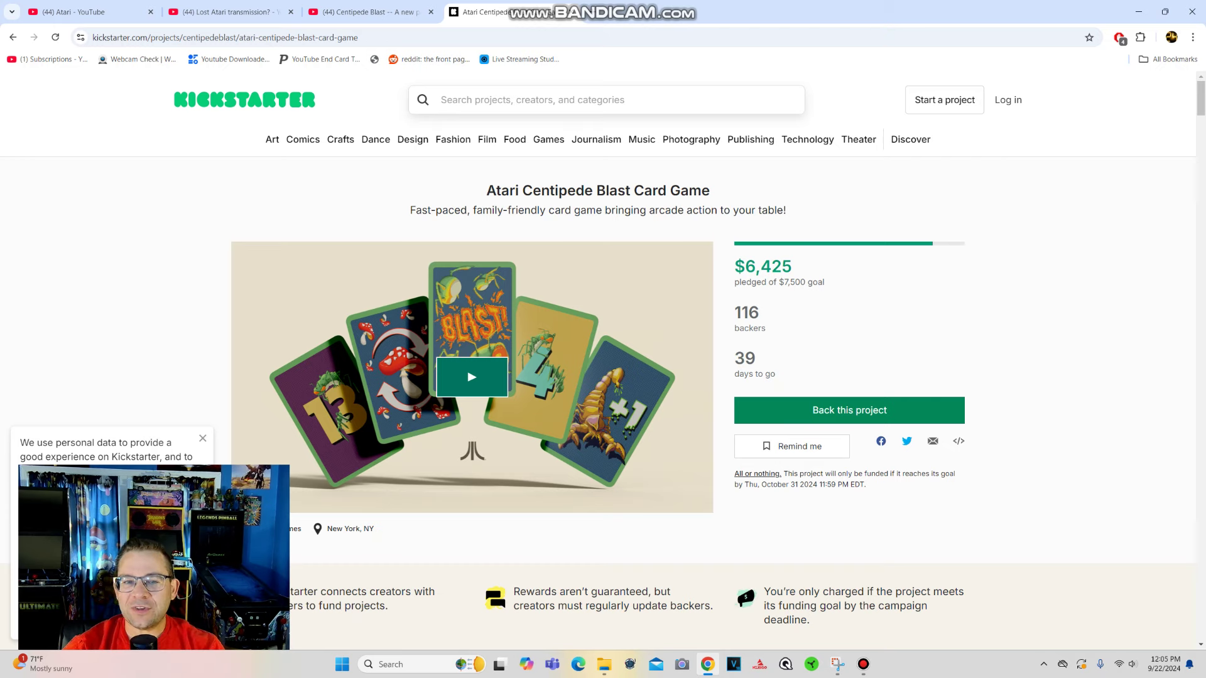
scroll(603, 377, "down", 2)
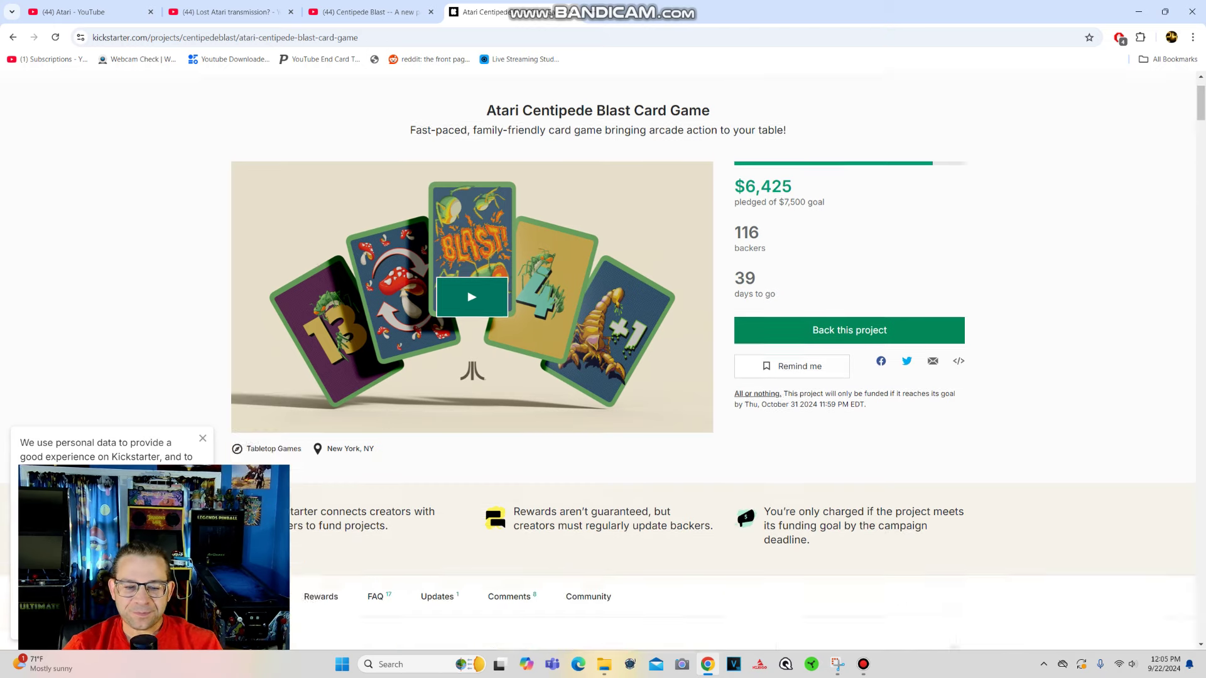
scroll(603, 377, "down", 2)
scroll(603, 377, "down", 3)
scroll(603, 377, "down", 1)
scroll(542, 377, "down", 1)
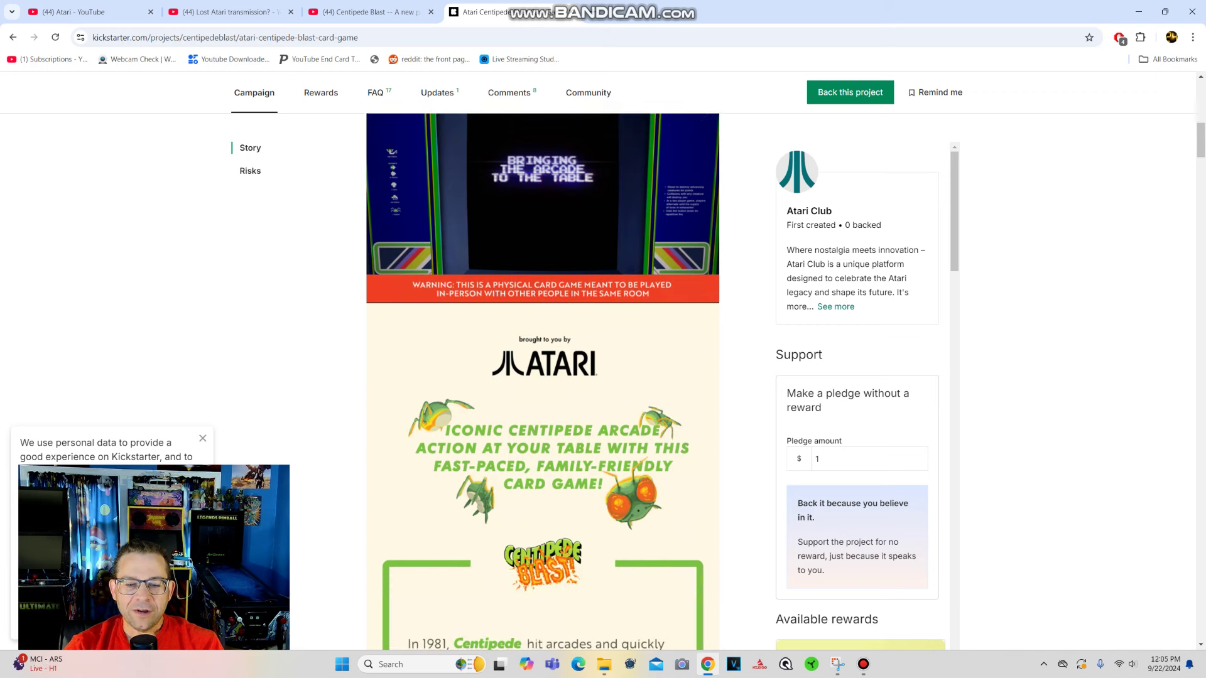
scroll(543, 377, "down", 1)
scroll(542, 377, "down", 2)
scroll(543, 378, "down", 1)
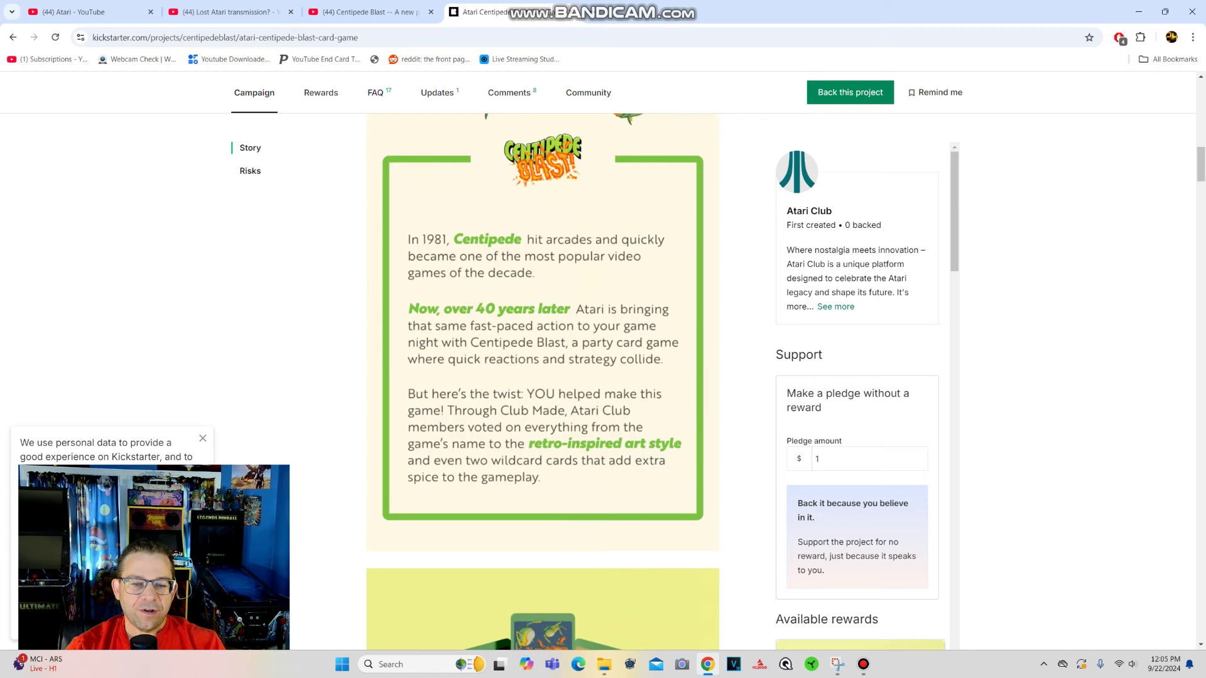
scroll(603, 377, "up", 5)
scroll(603, 377, "up", 2)
scroll(603, 377, "up", 2)
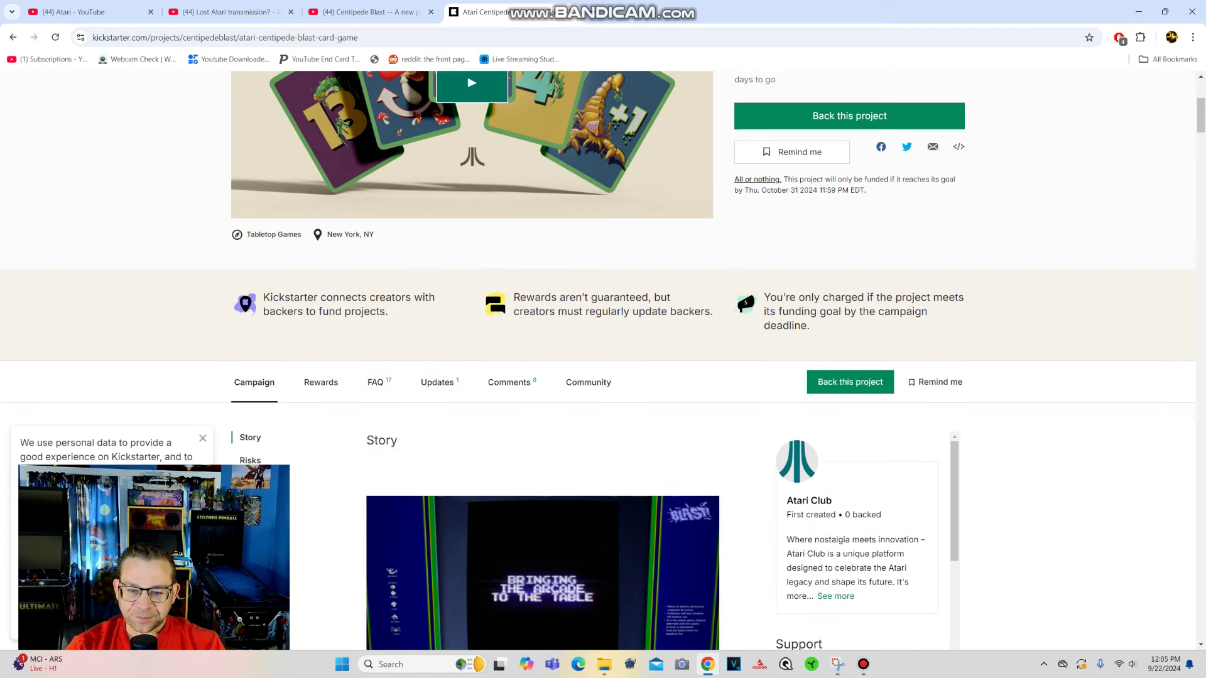
scroll(603, 377, "down", 3)
scroll(604, 378, "down", 3)
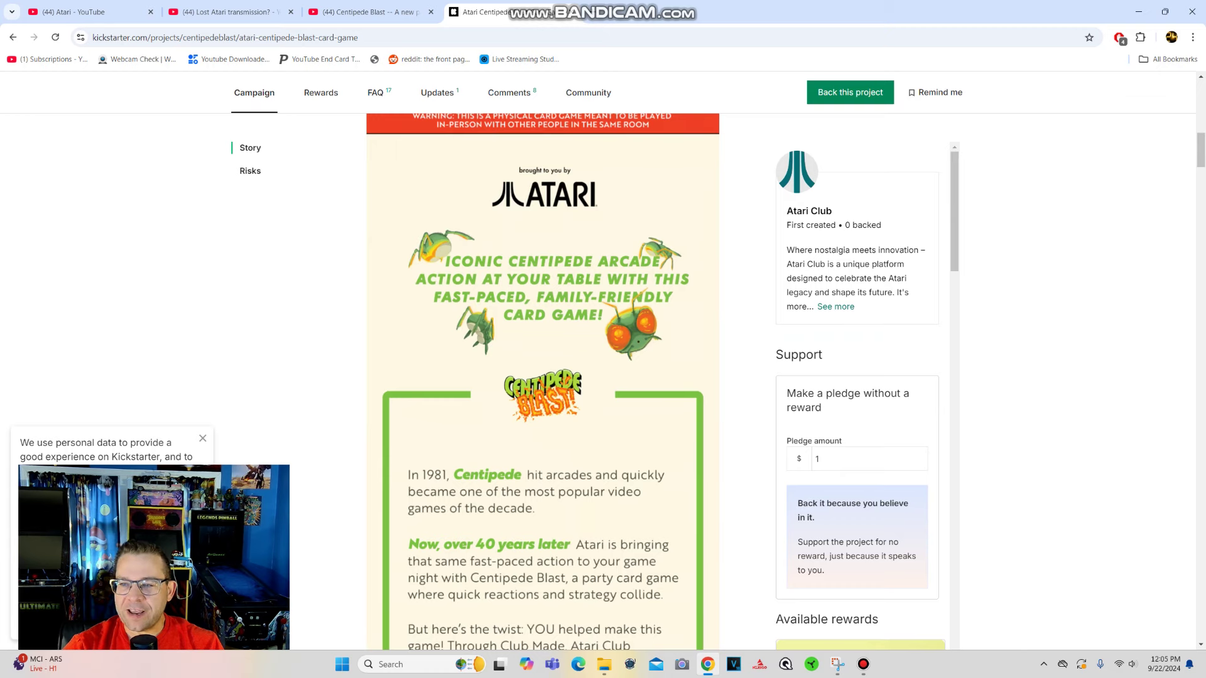
scroll(603, 377, "up", 3)
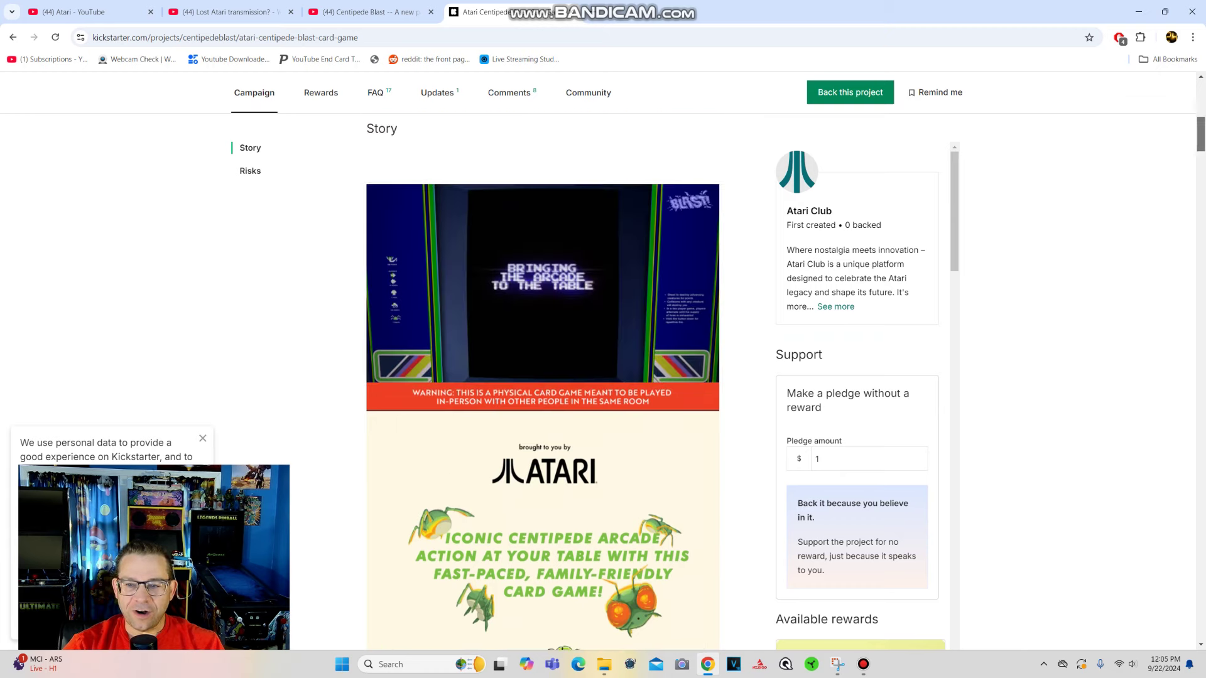
scroll(603, 377, "up", 2)
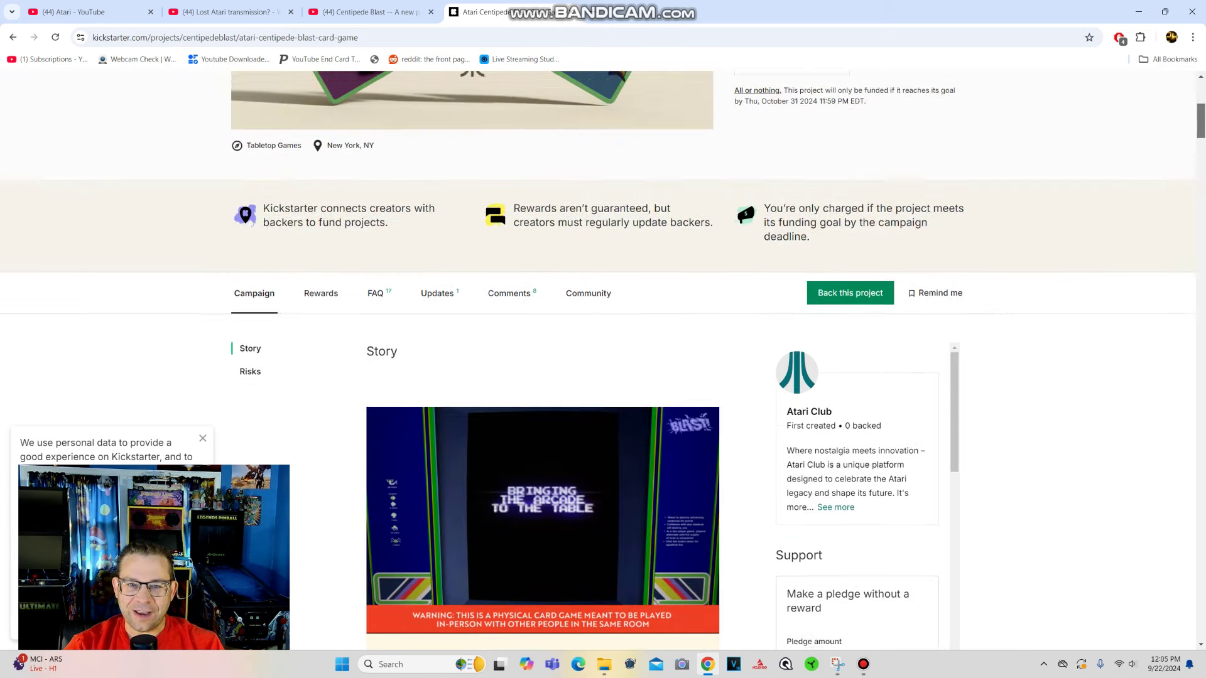
scroll(603, 377, "up", 3)
scroll(603, 377, "up", 1)
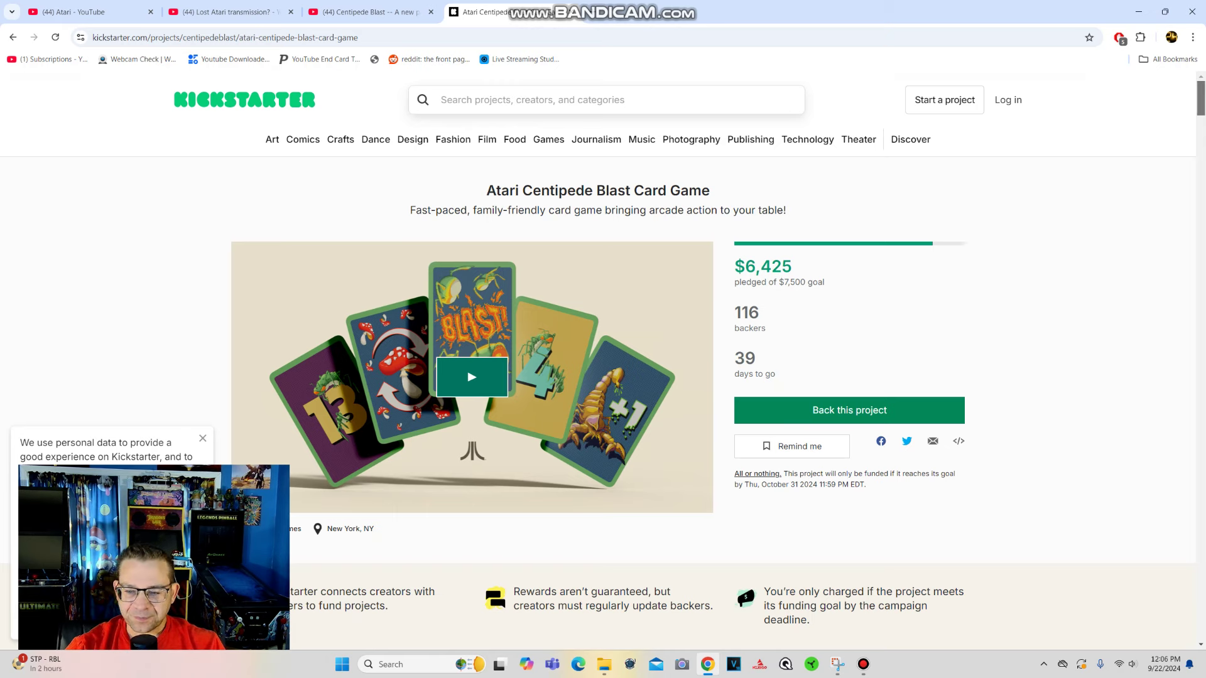
scroll(603, 377, "down", 5)
scroll(860, 377, "down", 4)
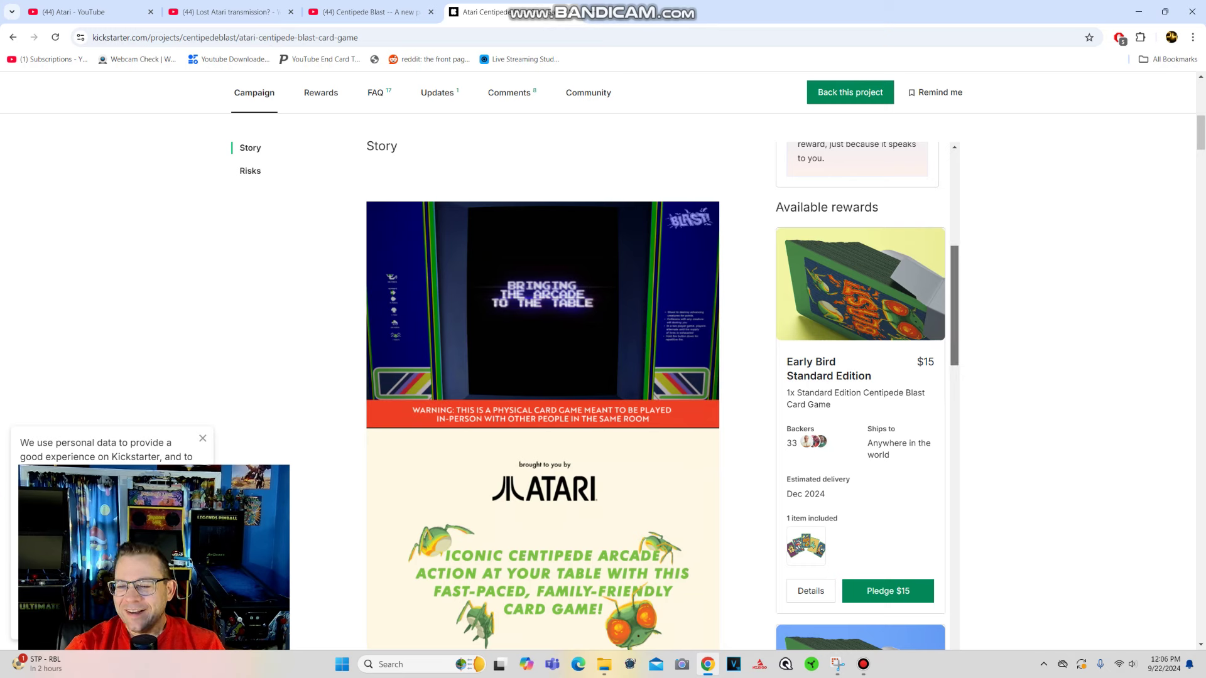
scroll(861, 396, "down", 2)
scroll(861, 396, "down", 2)
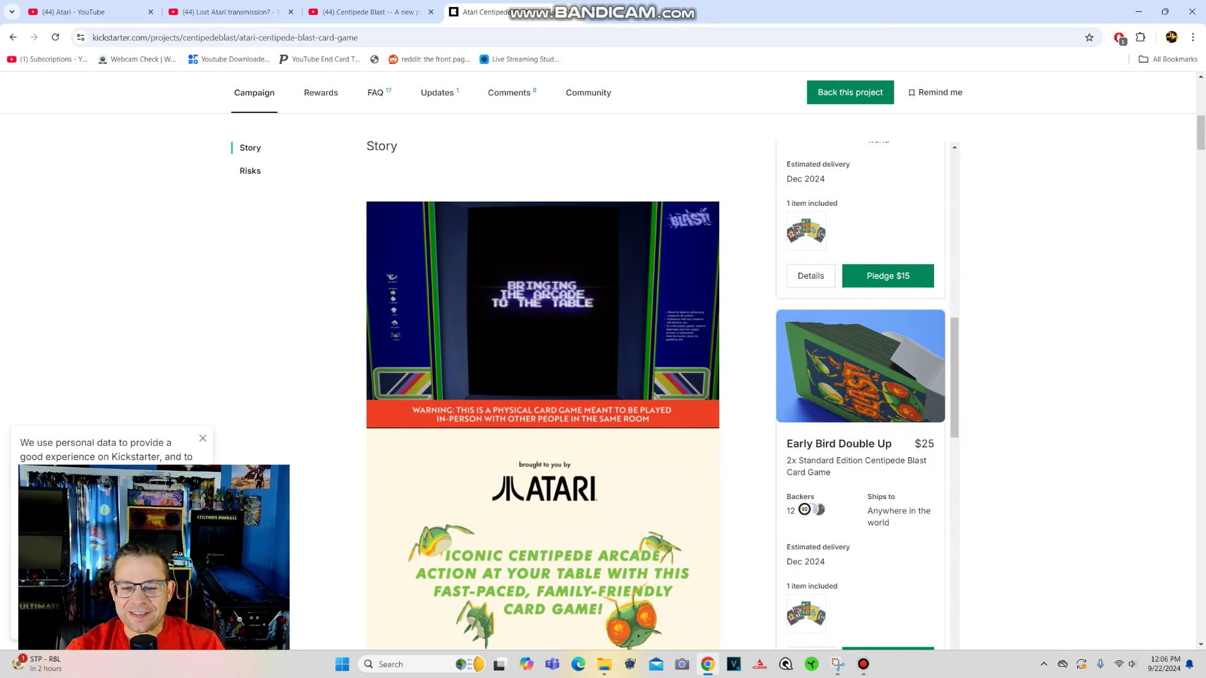
scroll(544, 377, "down", 3)
scroll(543, 377, "down", 1)
scroll(543, 376, "down", 2)
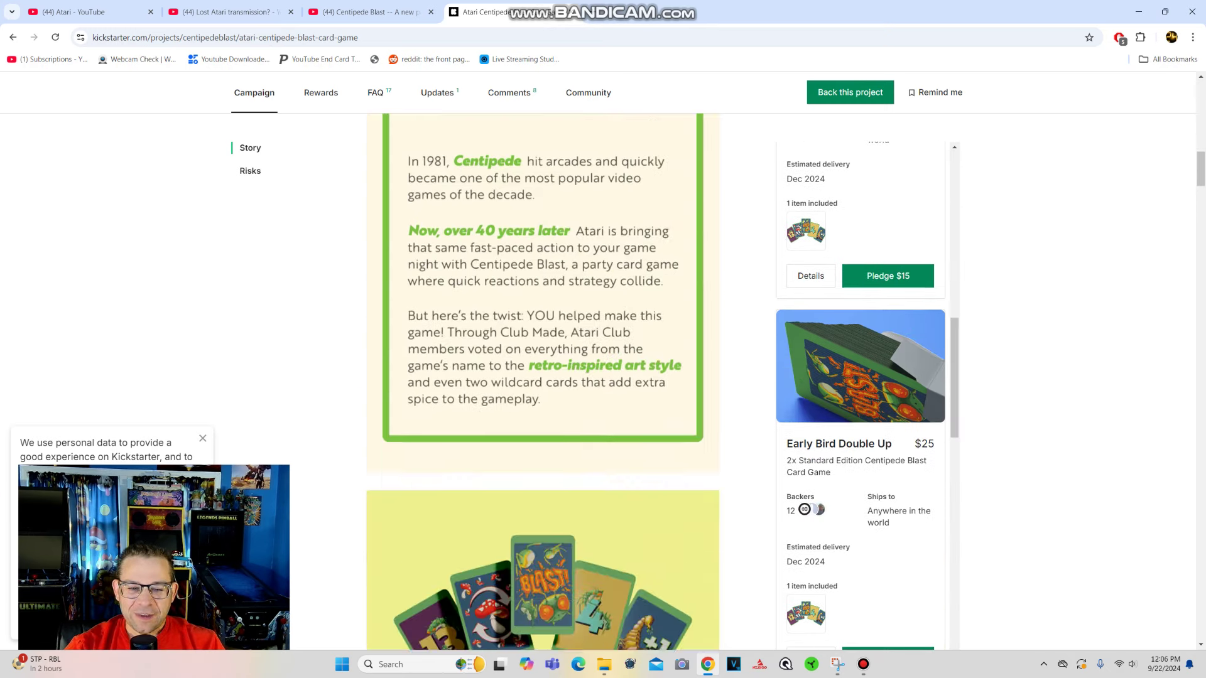
scroll(543, 377, "down", 1)
scroll(542, 378, "down", 2)
scroll(542, 377, "down", 2)
scroll(544, 378, "down", 1)
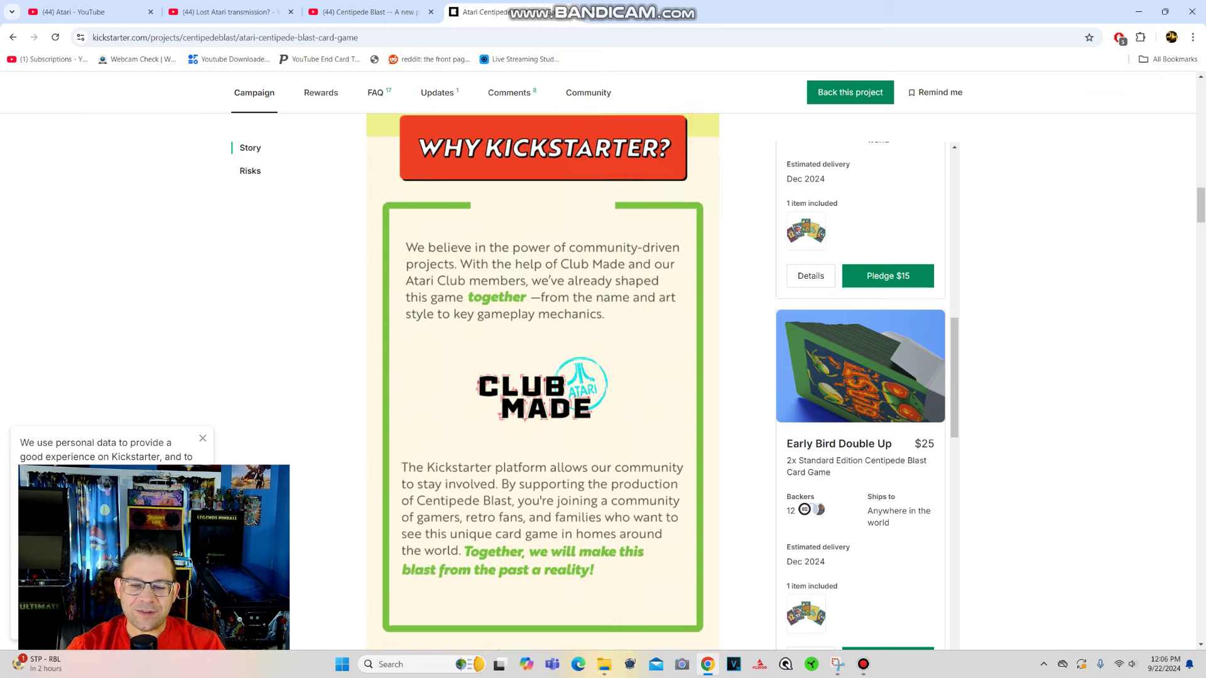
scroll(543, 377, "down", 1)
scroll(543, 378, "down", 2)
scroll(543, 378, "down", 2)
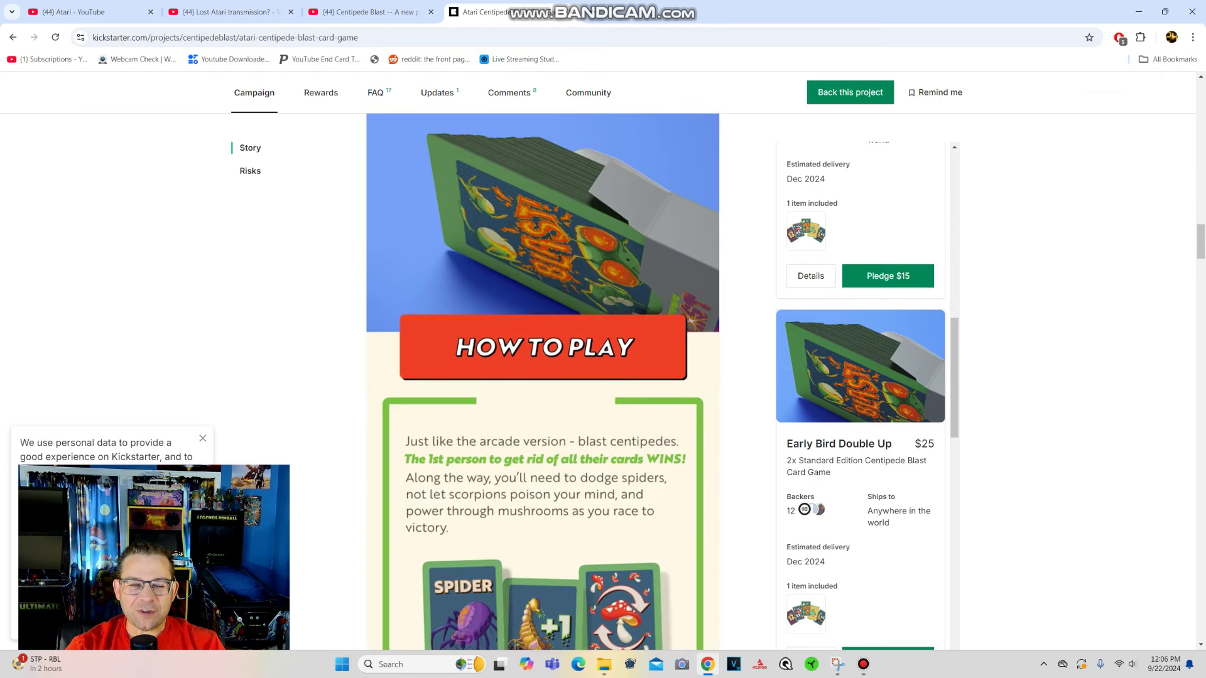
scroll(543, 377, "down", 1)
scroll(543, 377, "down", 2)
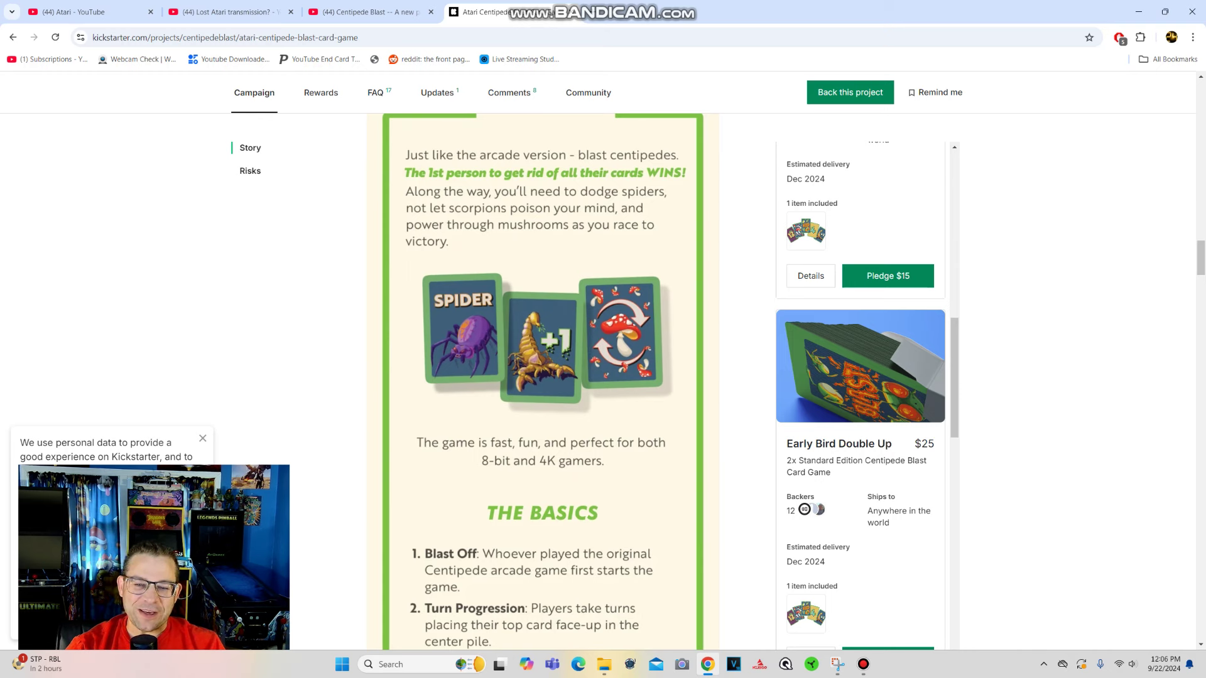
scroll(543, 377, "down", 1)
scroll(543, 377, "down", 2)
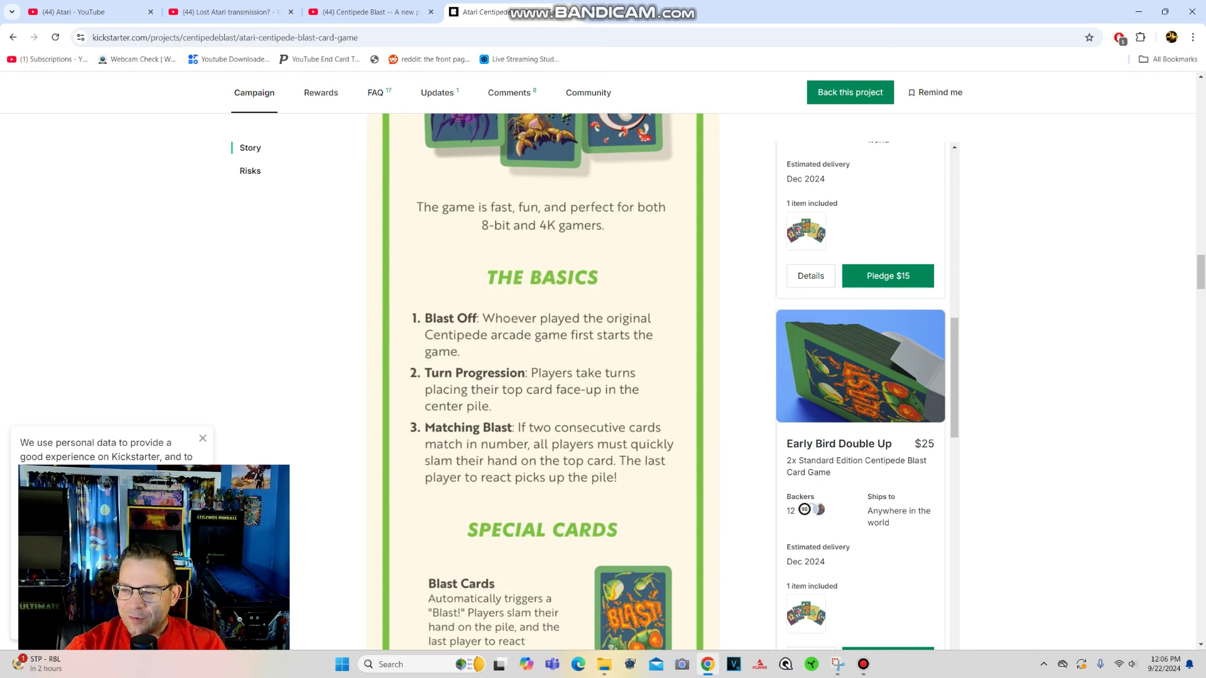
scroll(543, 377, "up", 5)
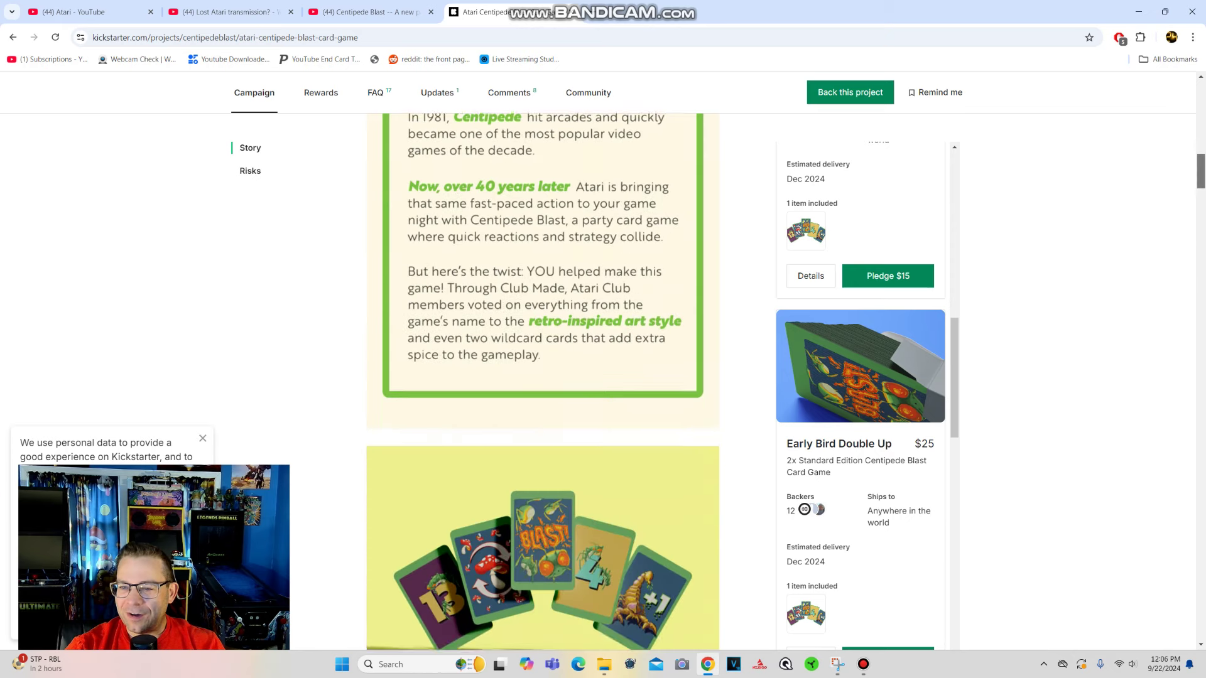
scroll(544, 378, "up", 2)
scroll(860, 396, "down", 2)
scroll(859, 396, "up", 10)
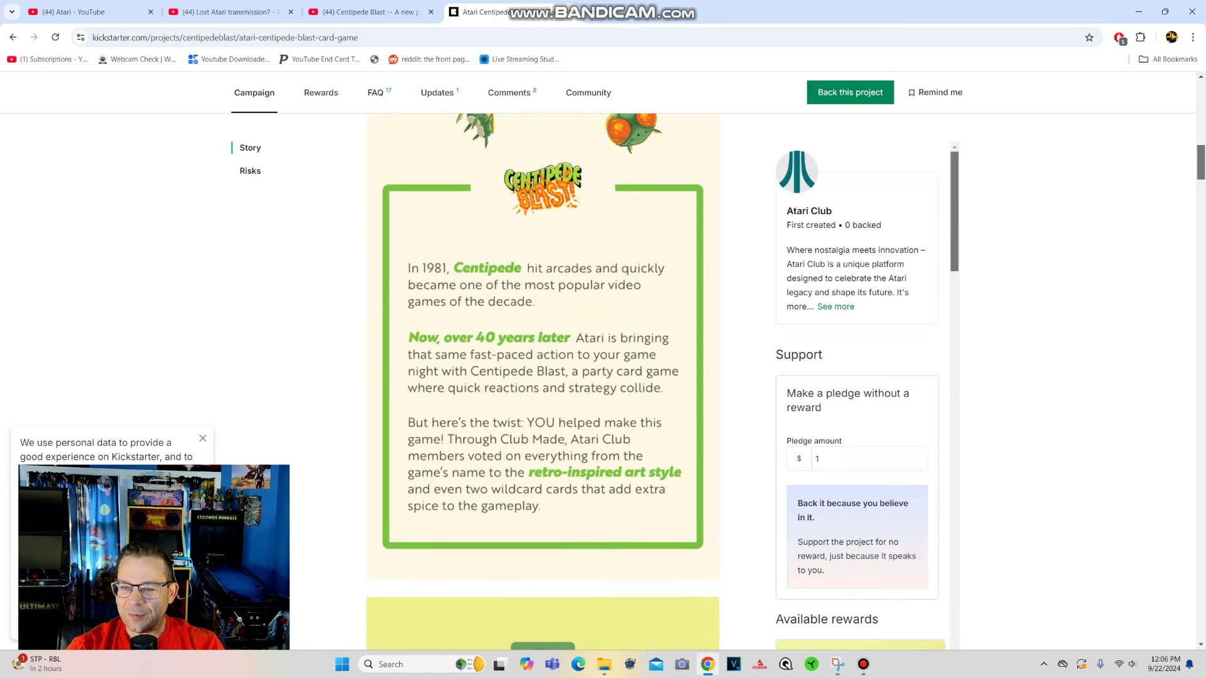
scroll(860, 395, "down", 2)
scroll(859, 397, "down", 2)
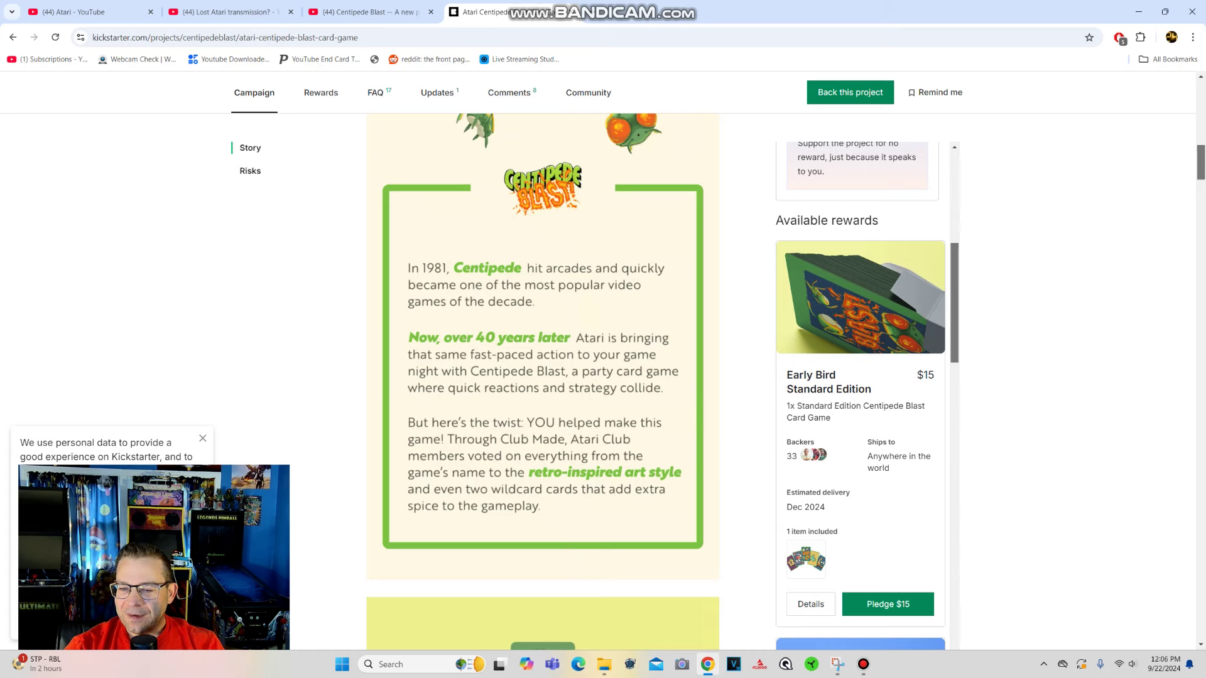
scroll(860, 396, "up", 5)
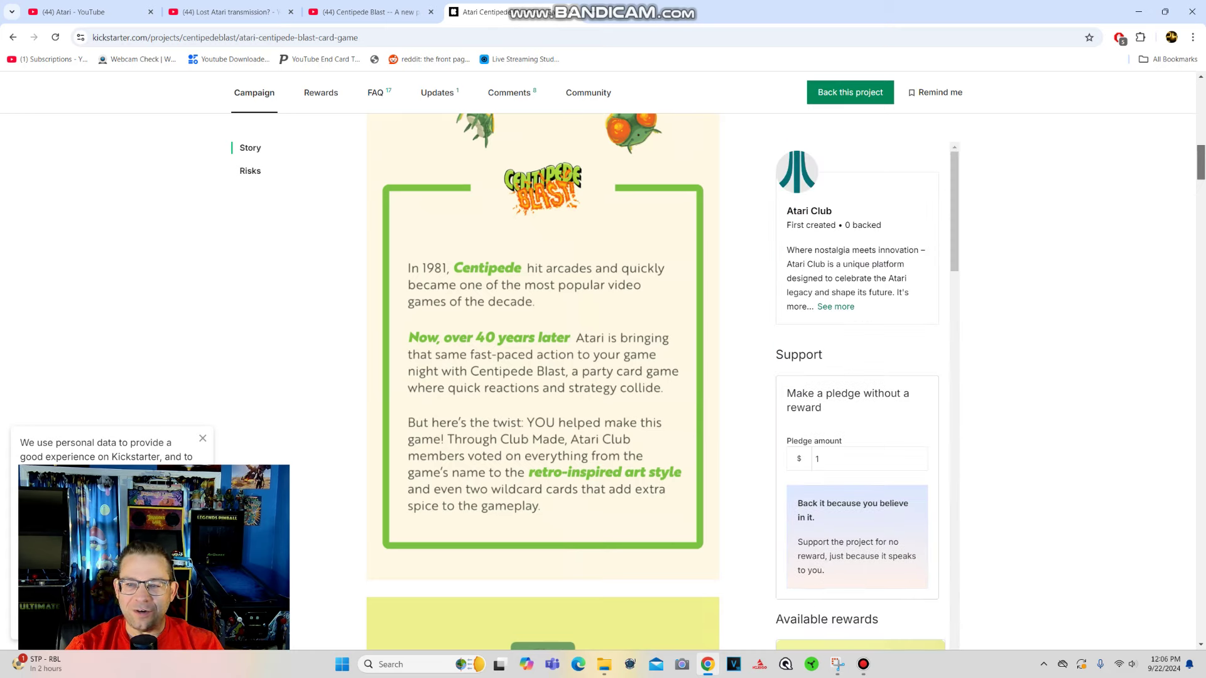
scroll(543, 377, "up", 3)
scroll(543, 377, "up", 5)
scroll(603, 376, "up", 1)
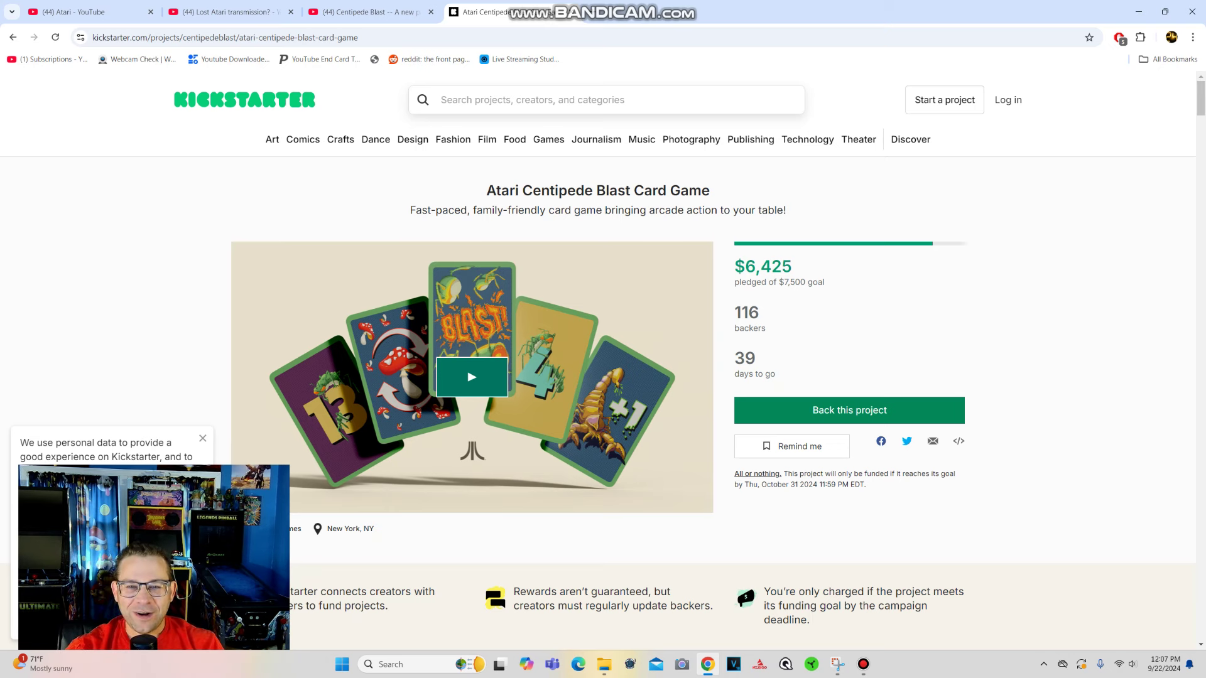
- Restore the Bandicam recorder window from the taskbar over the Kickstarter page
left_click(863, 664)
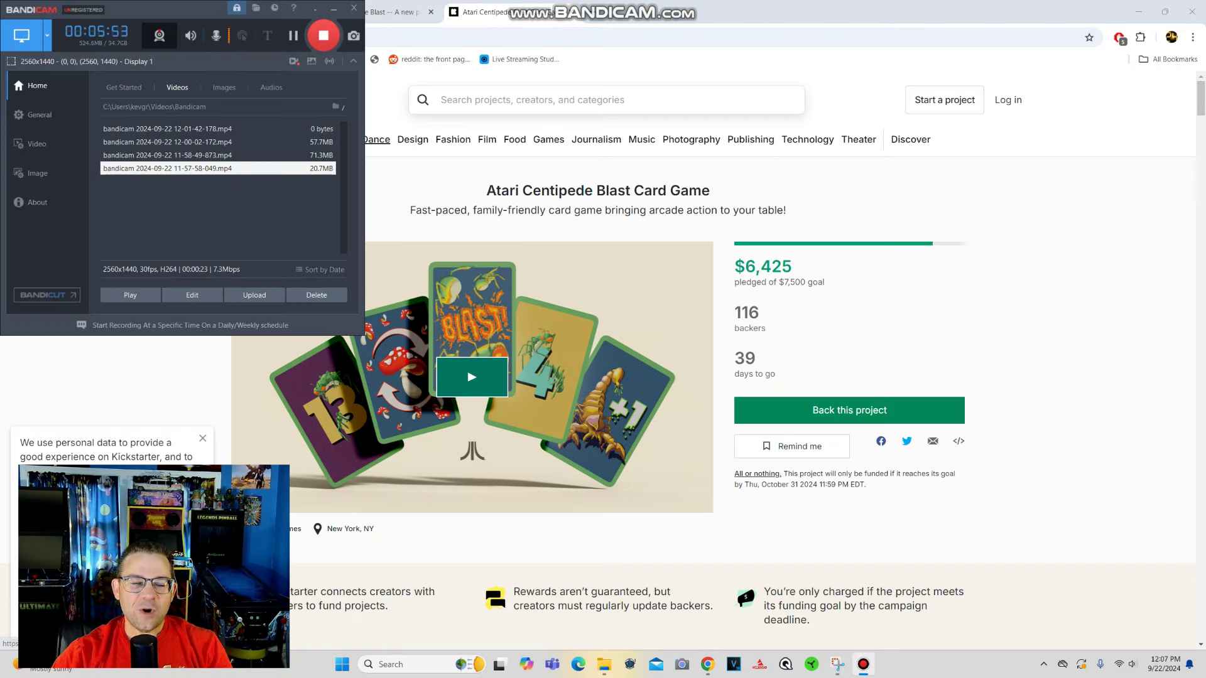